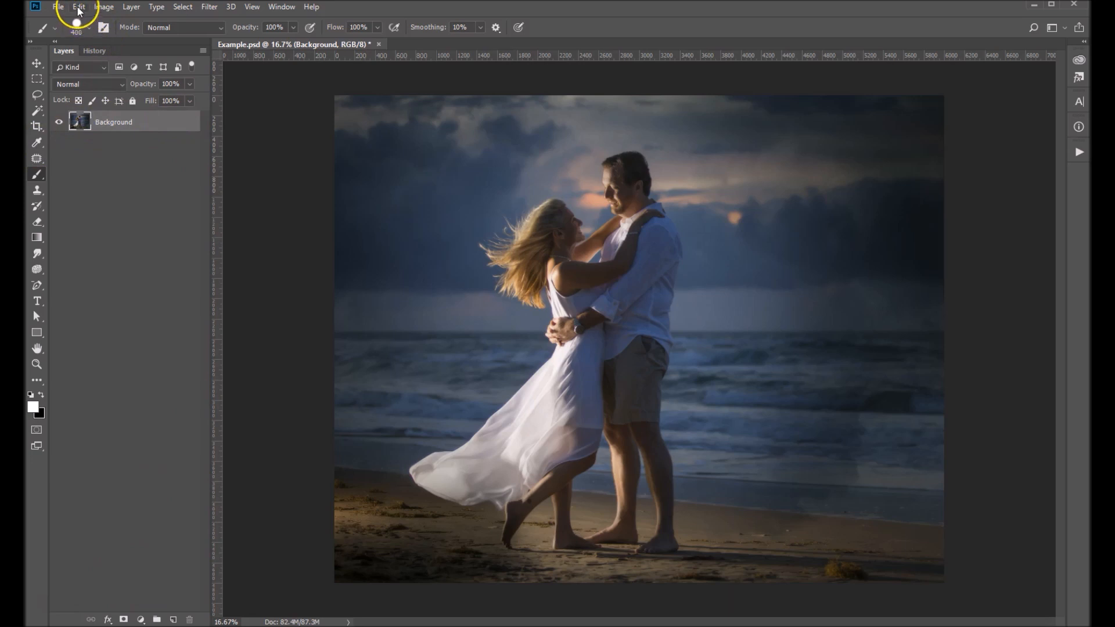
Load the ASHE Smoke brush set through the Preset Manager and move its group to the start of the brush list
{"action": "left_click", "coordinate": [79, 8]}
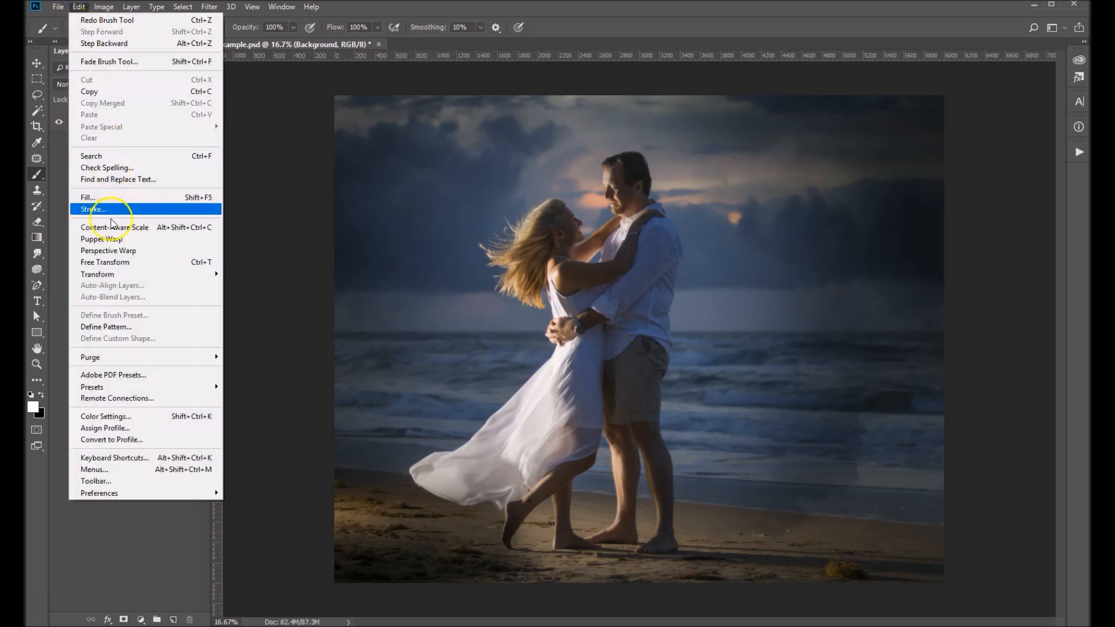
{"action": "mouse_move", "coordinate": [107, 393]}
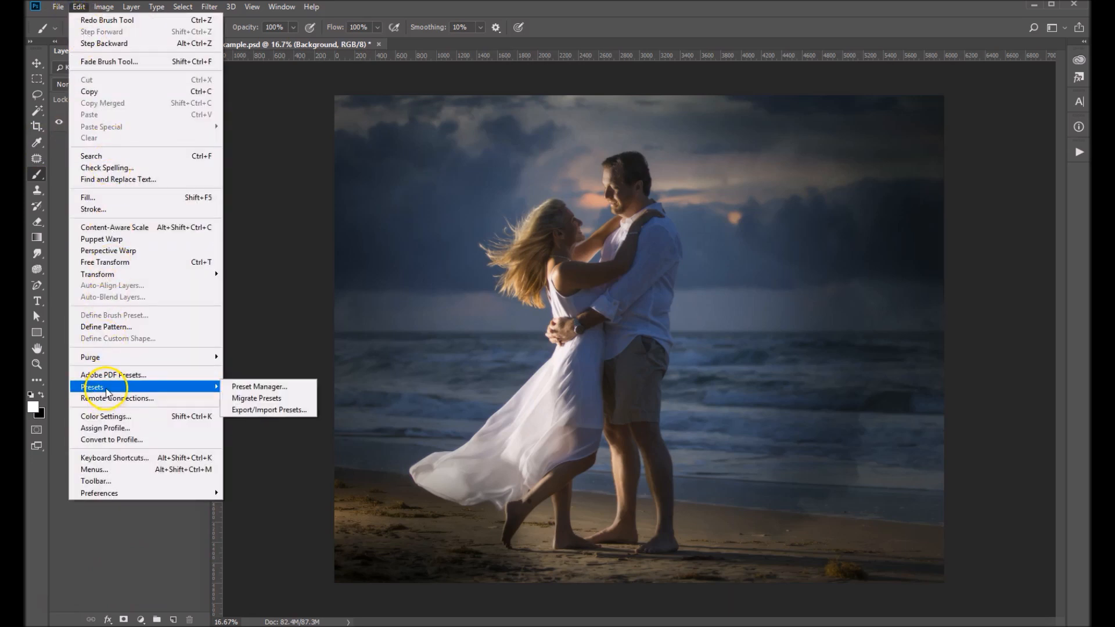
{"action": "left_click", "coordinate": [260, 386]}
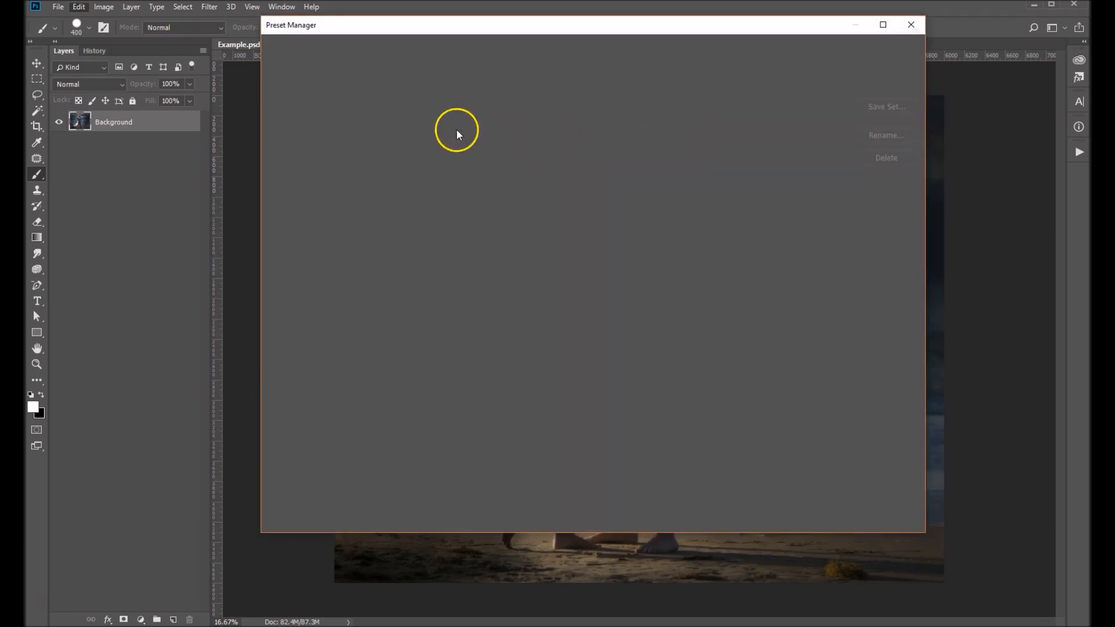
{"action": "left_click", "coordinate": [399, 46]}
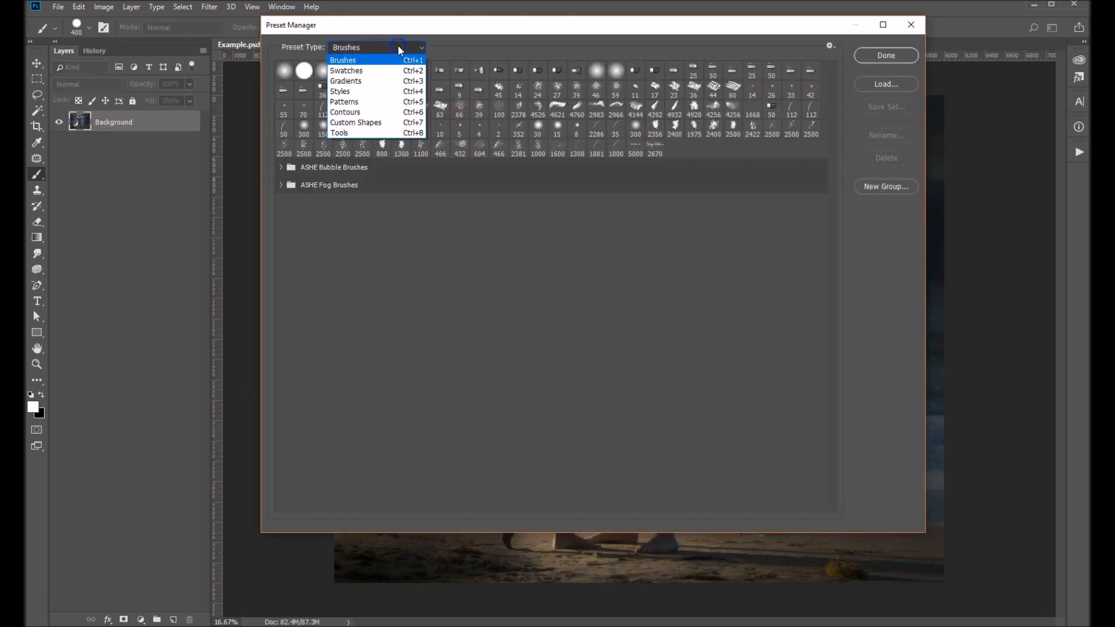
{"action": "left_click", "coordinate": [367, 61]}
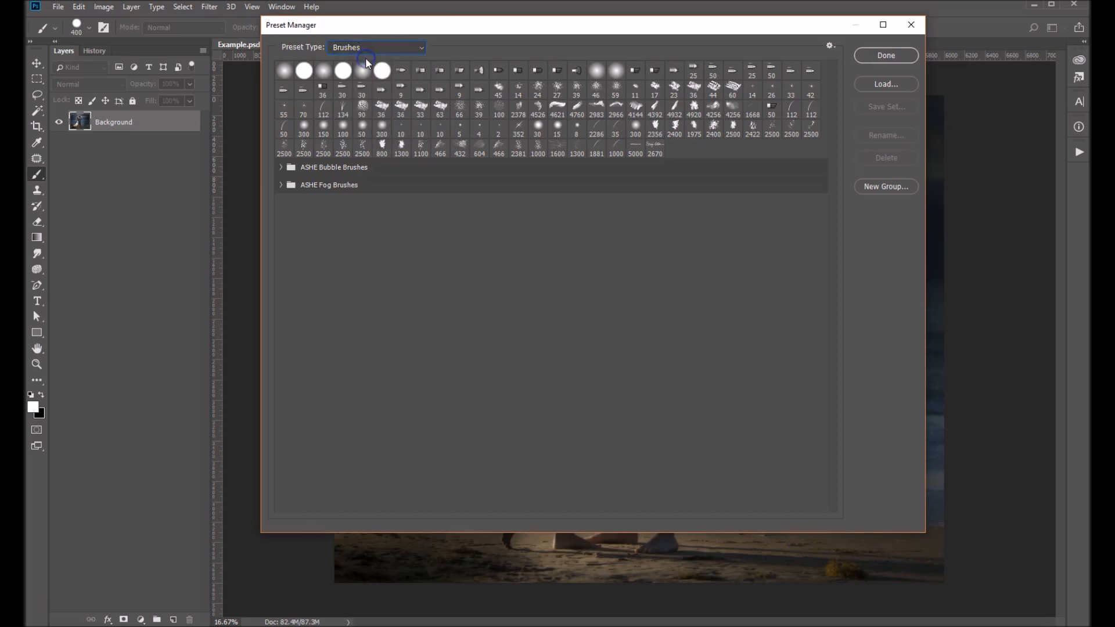
{"action": "left_click", "coordinate": [900, 84]}
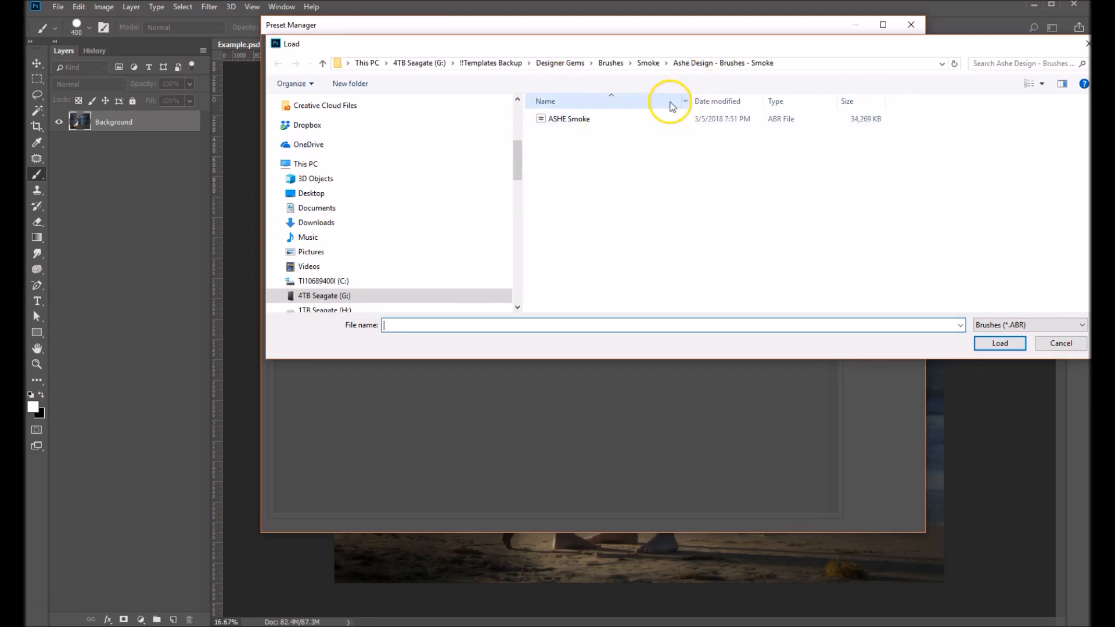
{"action": "double_click", "coordinate": [562, 120]}
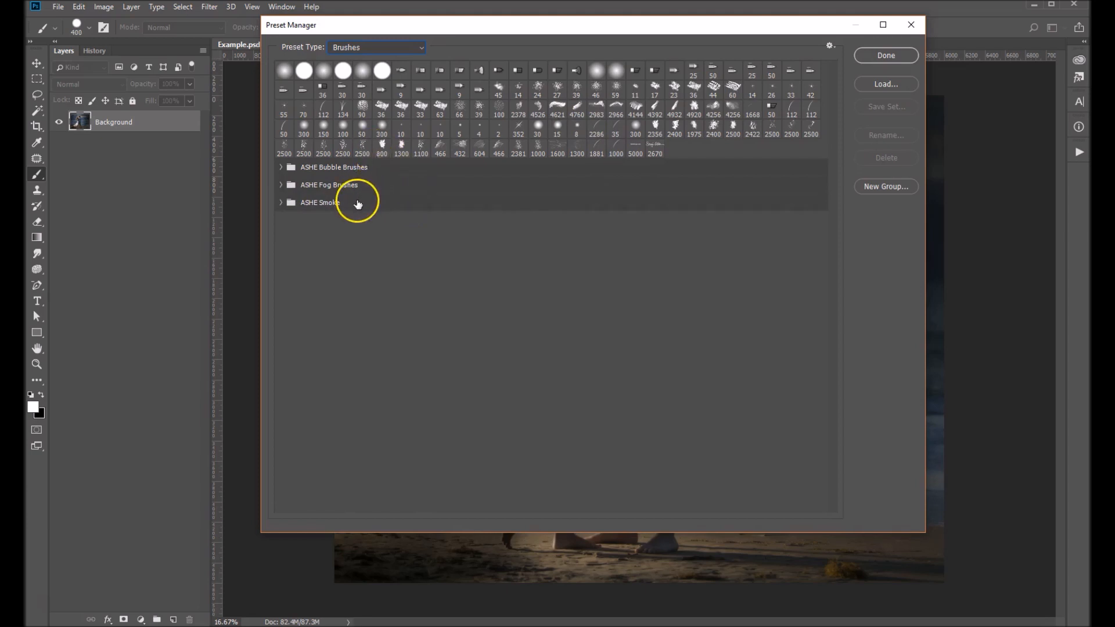
{"action": "left_click_drag", "start_coordinate": [356, 202], "coordinate": [280, 76]}
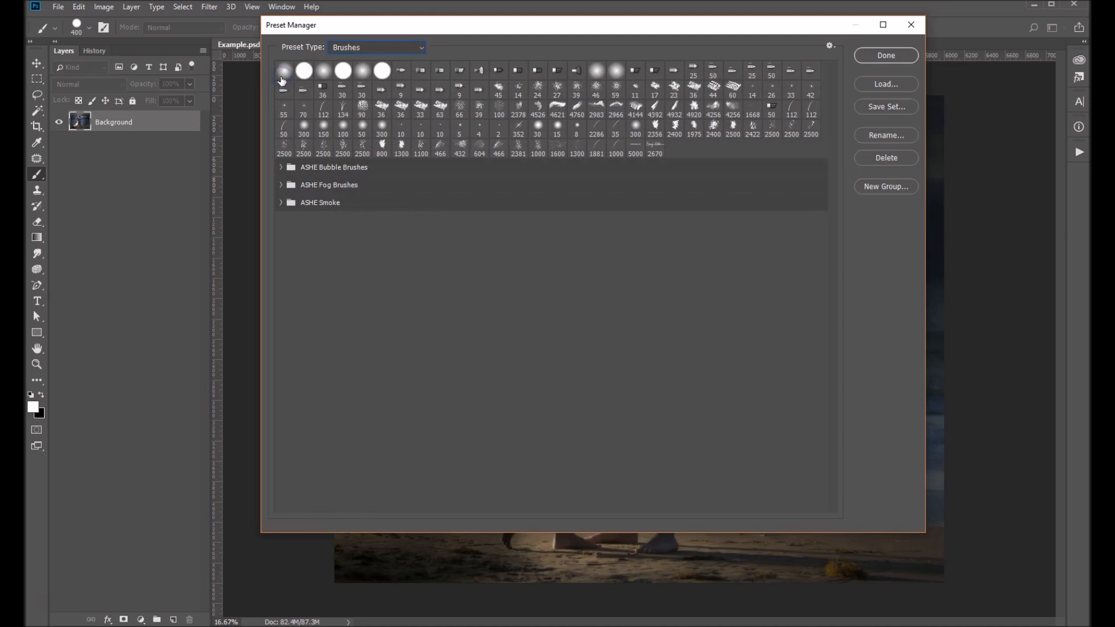
{"action": "left_click", "coordinate": [883, 55]}
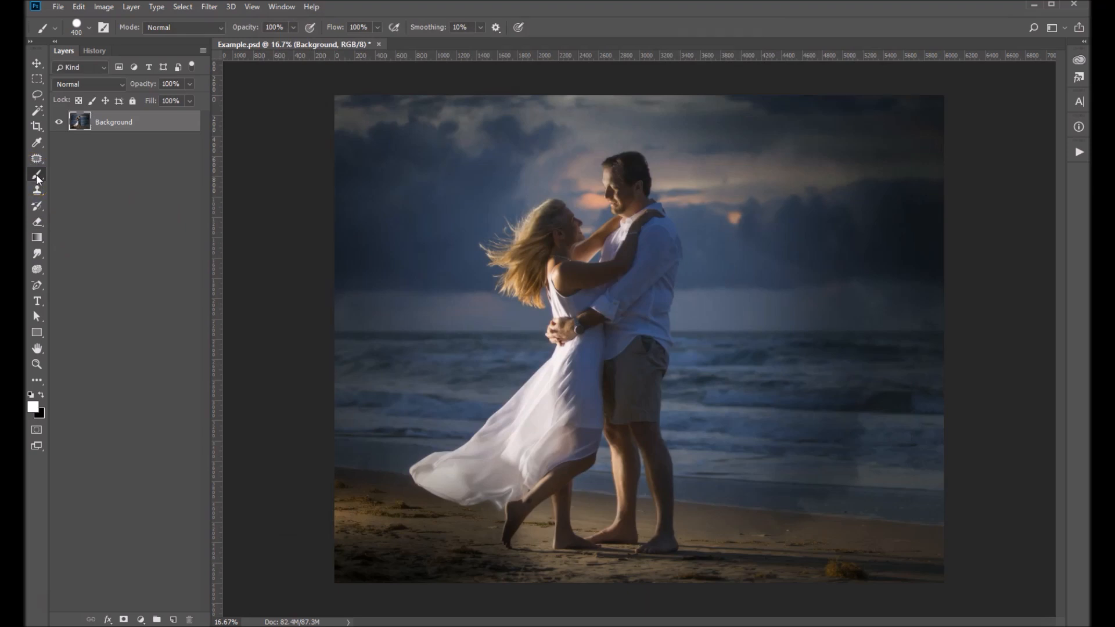
Select the ASHE Smoke1 brush from the ASHE Smoke group for the Brush tool
{"action": "left_click", "coordinate": [75, 27]}
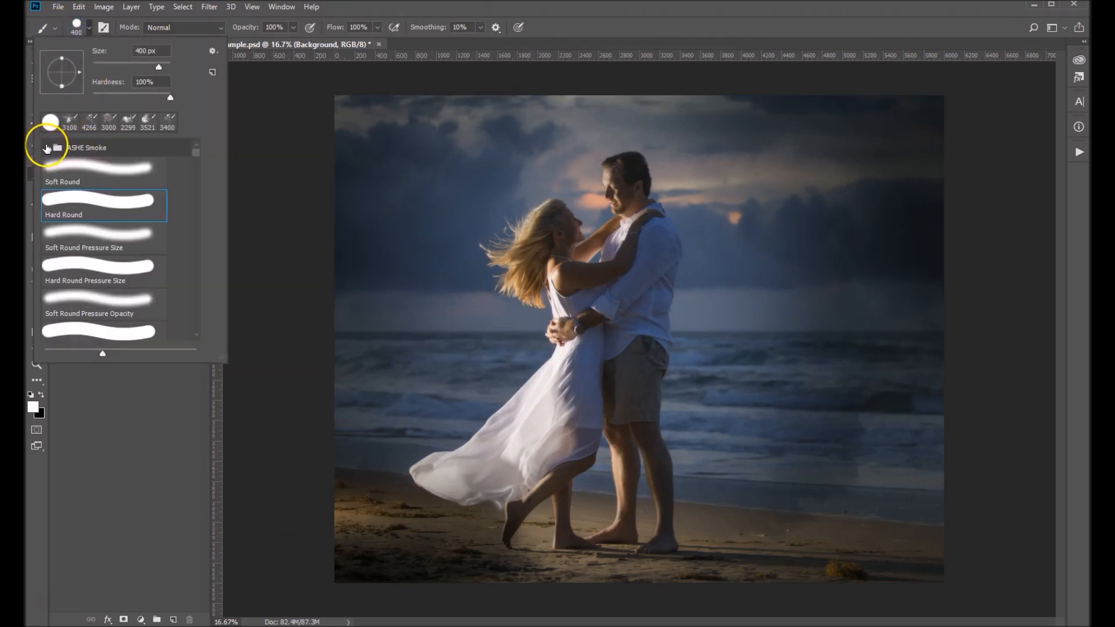
{"action": "left_click", "coordinate": [46, 147]}
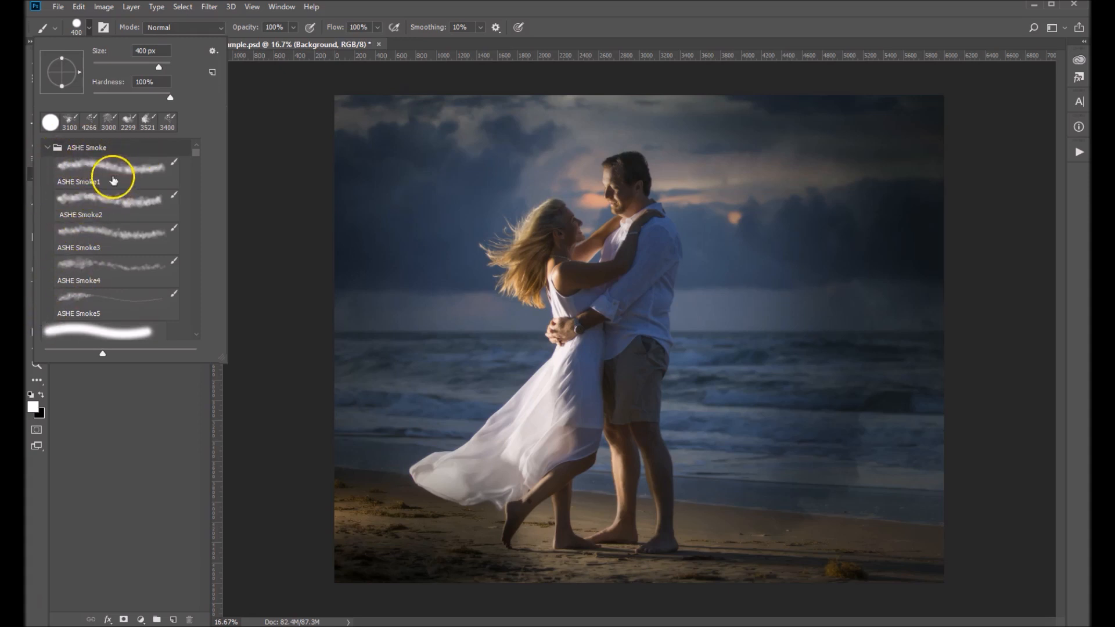
{"action": "left_click", "coordinate": [68, 169]}
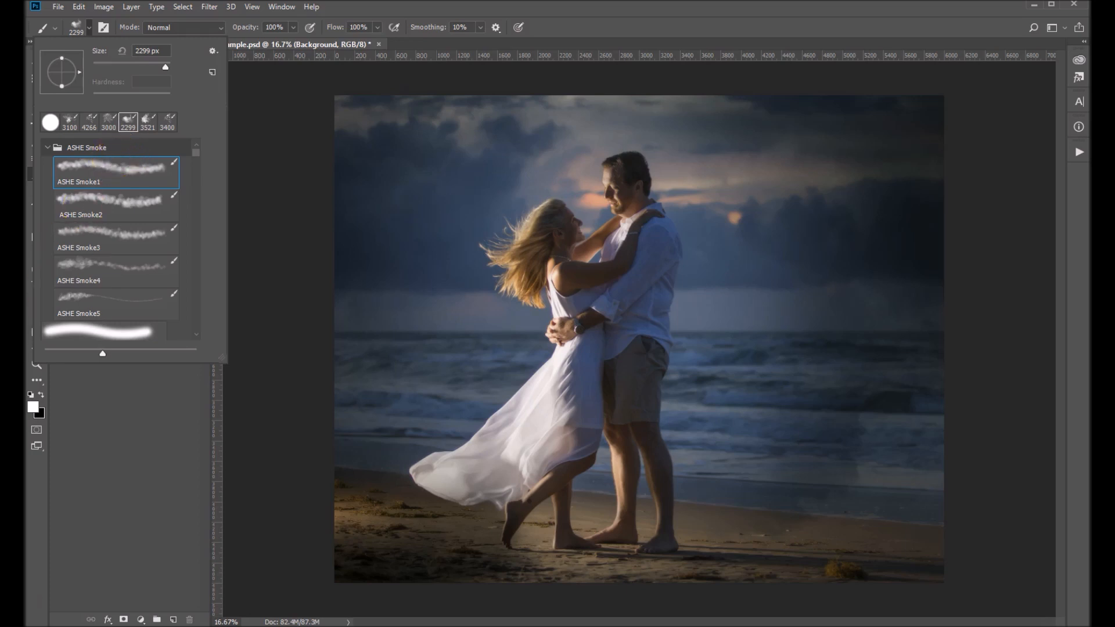
Set the foreground color to light gray bfbebe
{"action": "left_click", "coordinate": [34, 406]}
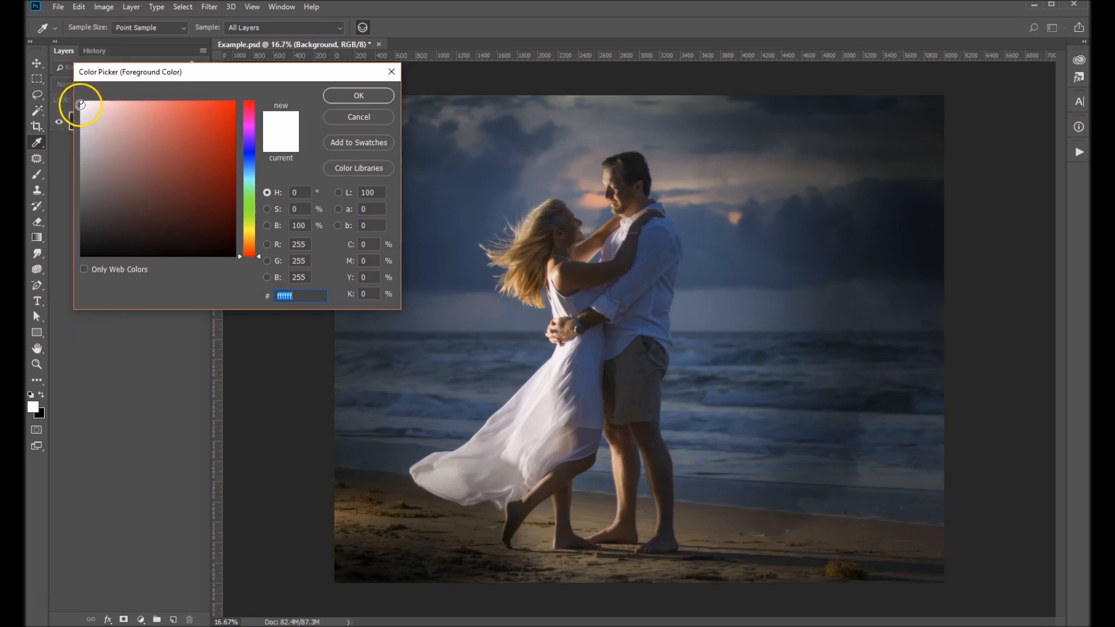
{"action": "left_click", "coordinate": [82, 140]}
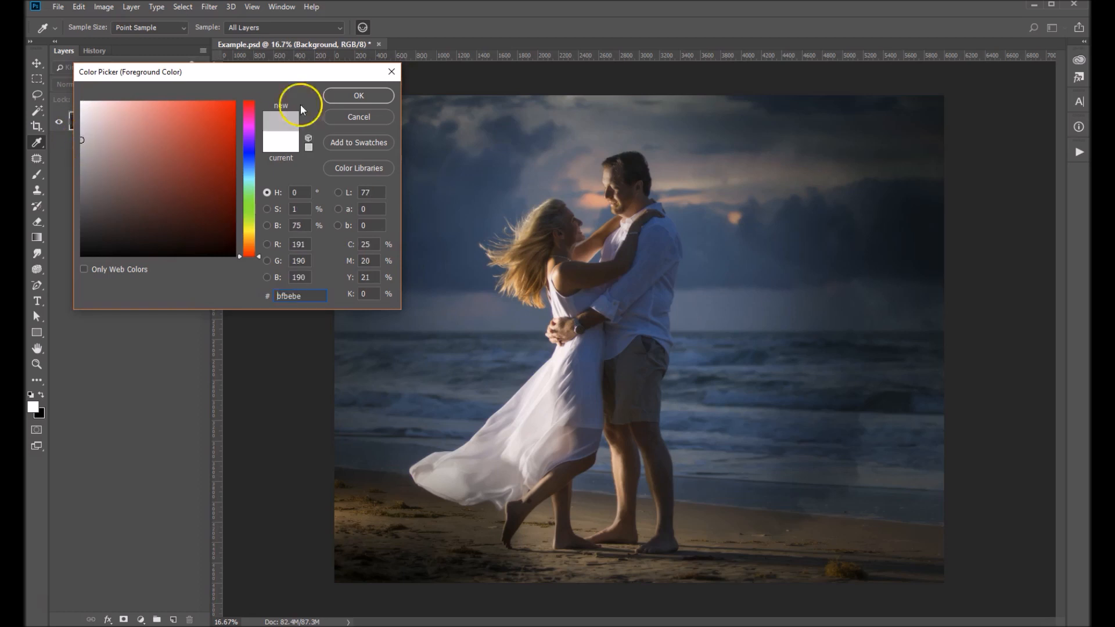
{"action": "left_click", "coordinate": [336, 96]}
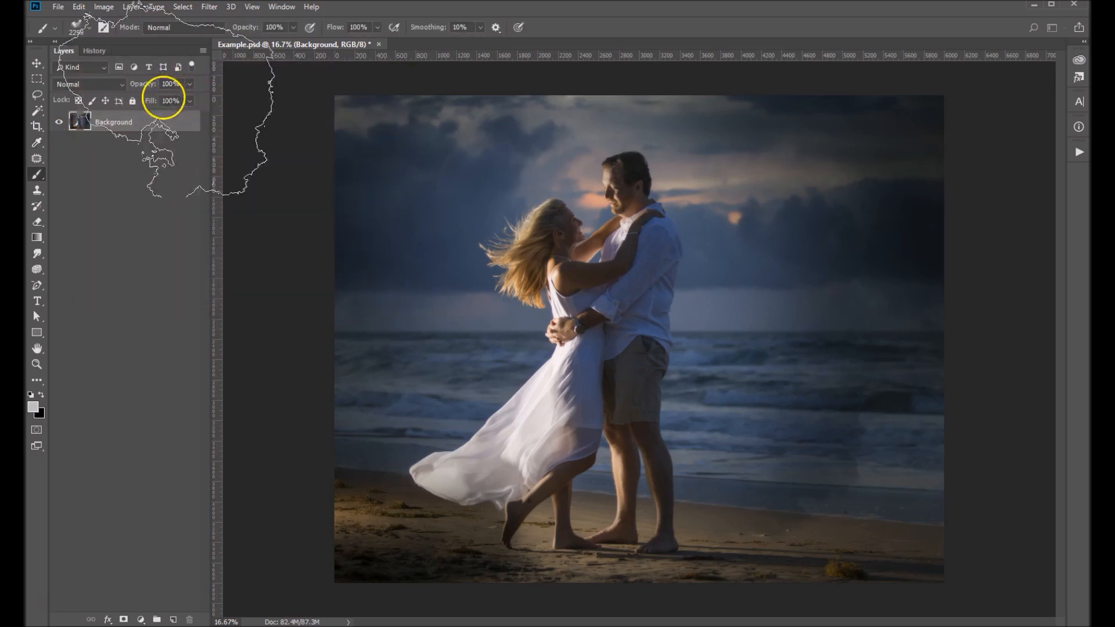
Add a new layer above the Background and paint smoke across the sand and around the dress hem
{"action": "left_click", "coordinate": [172, 619]}
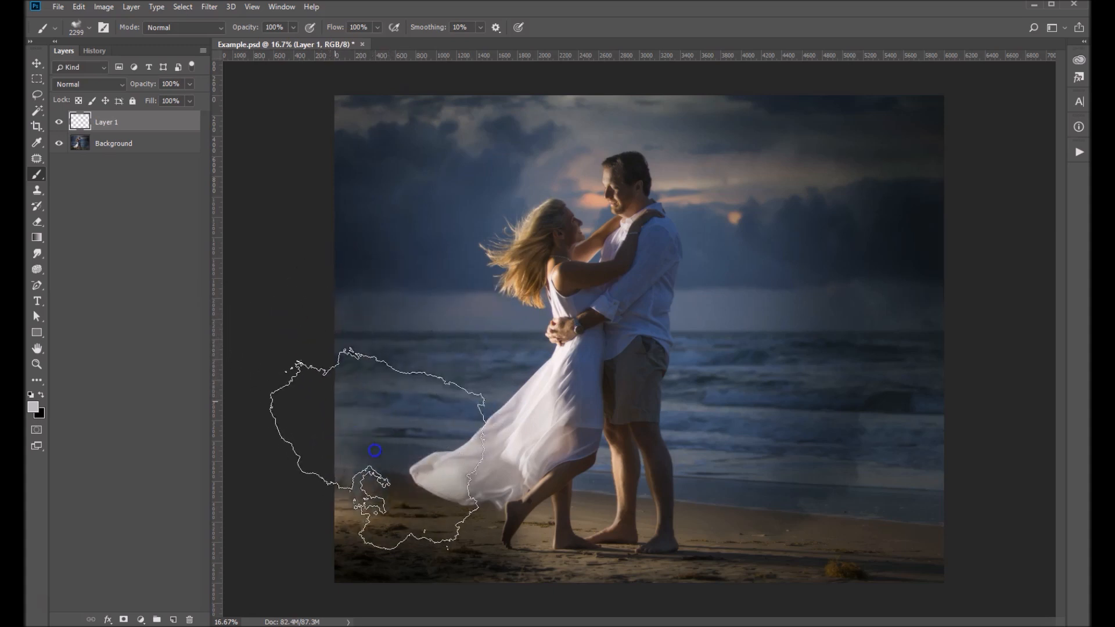
{"action": "left_click", "coordinate": [366, 442]}
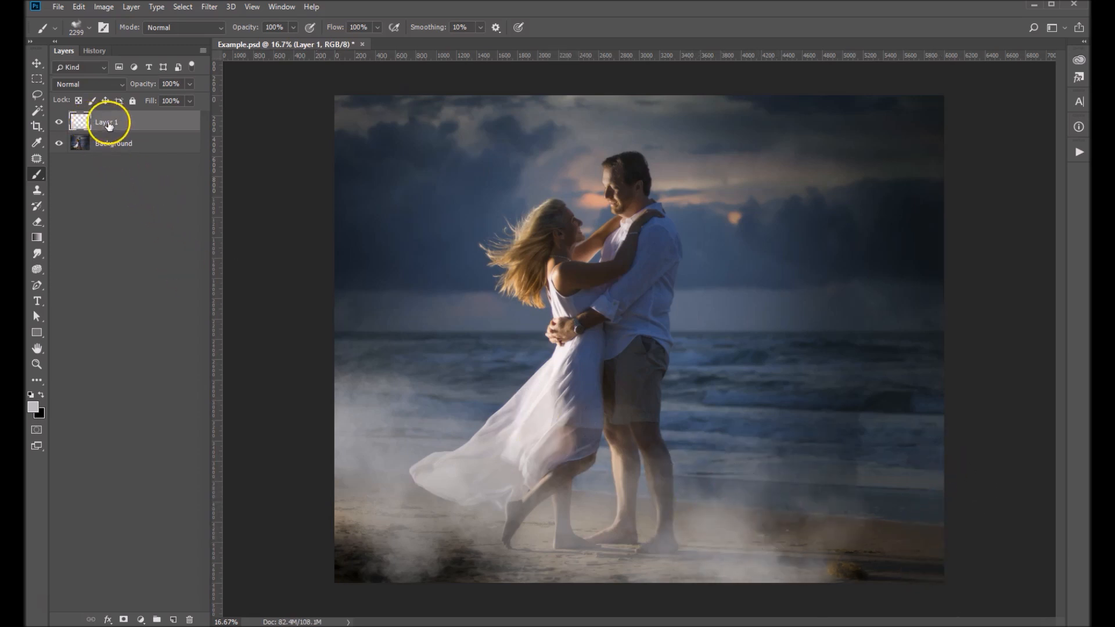
Add a second new layer for more smoke and select the ASHE Smoke3 brush
{"action": "left_click", "coordinate": [173, 620]}
{"action": "left_click", "coordinate": [77, 27]}
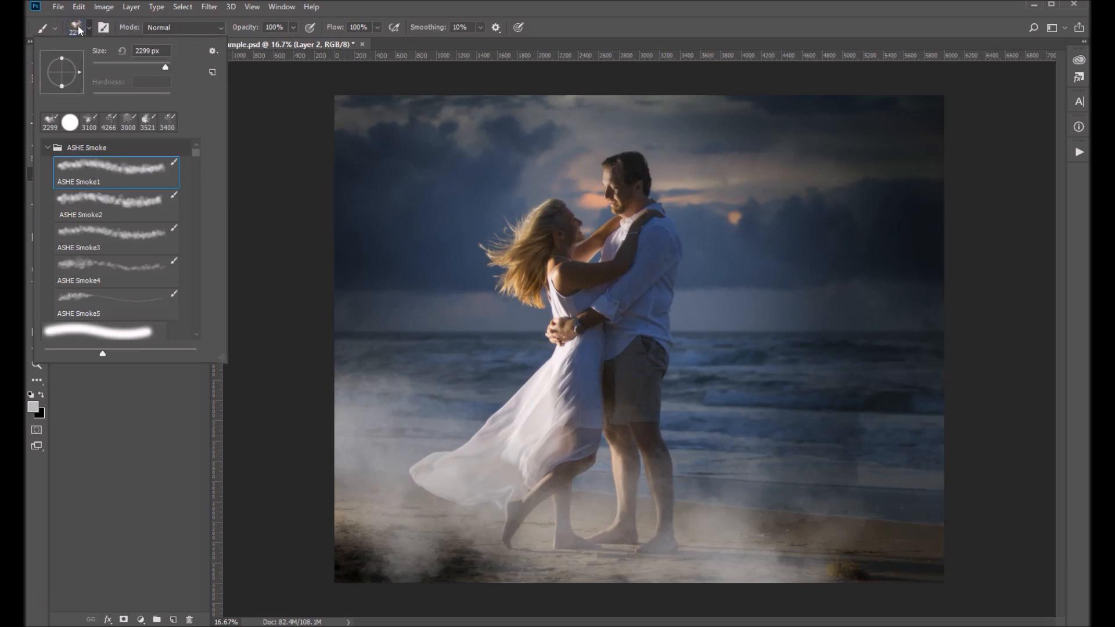
{"action": "left_click", "coordinate": [68, 234]}
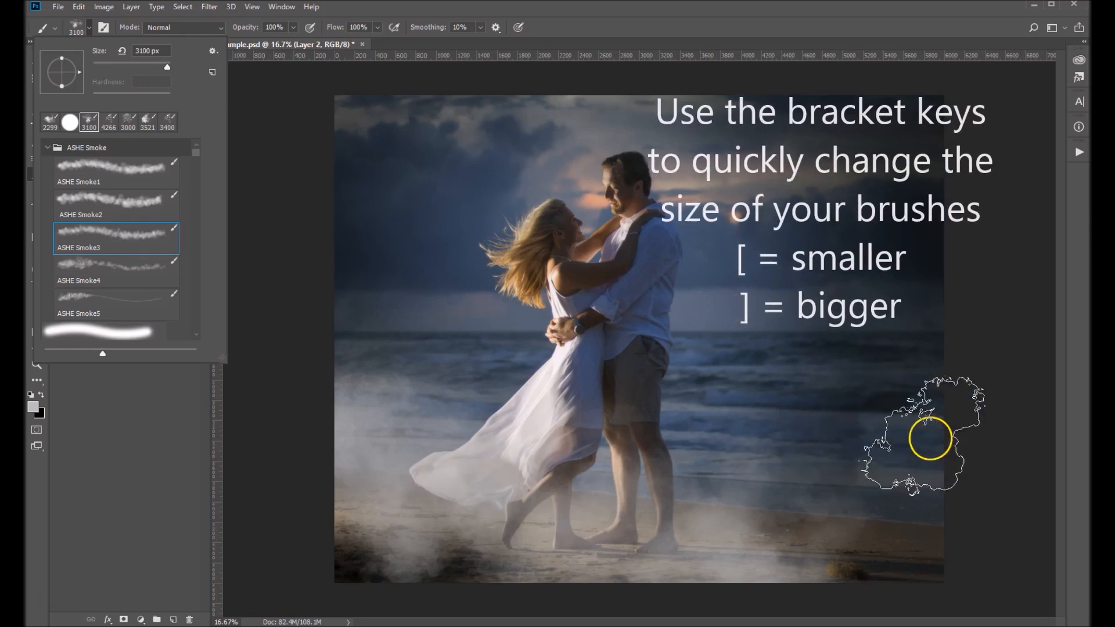
Paint smoke on Layer 2 over the water and sand beside the man, enlarging the brush to 3400 px
{"action": "left_click", "coordinate": [985, 458]}
{"action": "left_click", "coordinate": [902, 424]}
{"action": "key", "text": "]"}
{"action": "key", "text": "]"}
{"action": "key", "text": "]"}
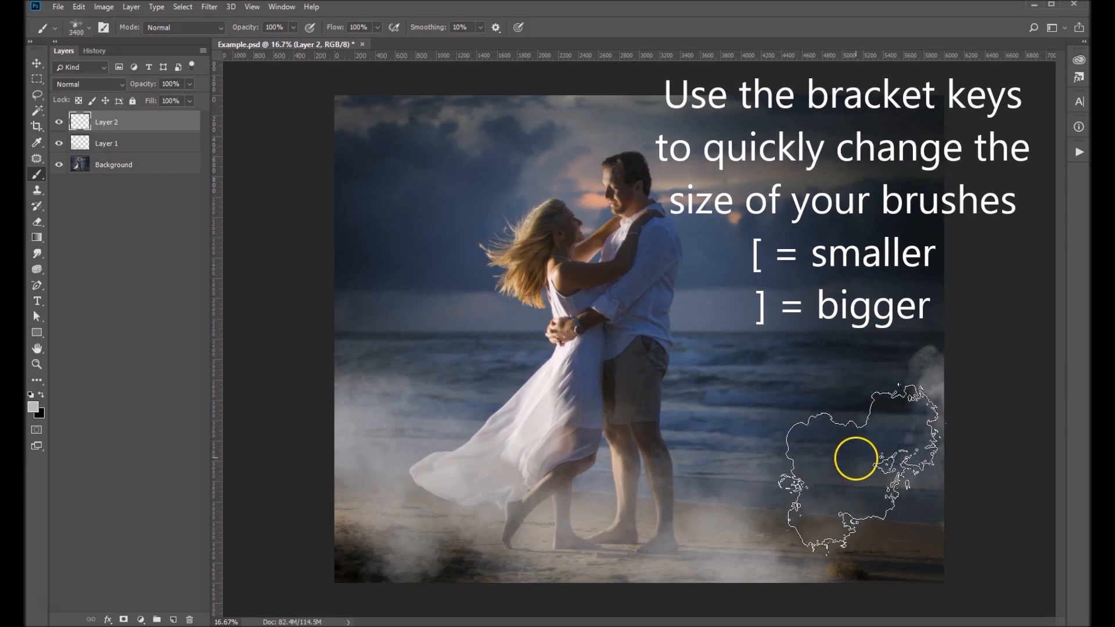
{"action": "left_click", "coordinate": [835, 473]}
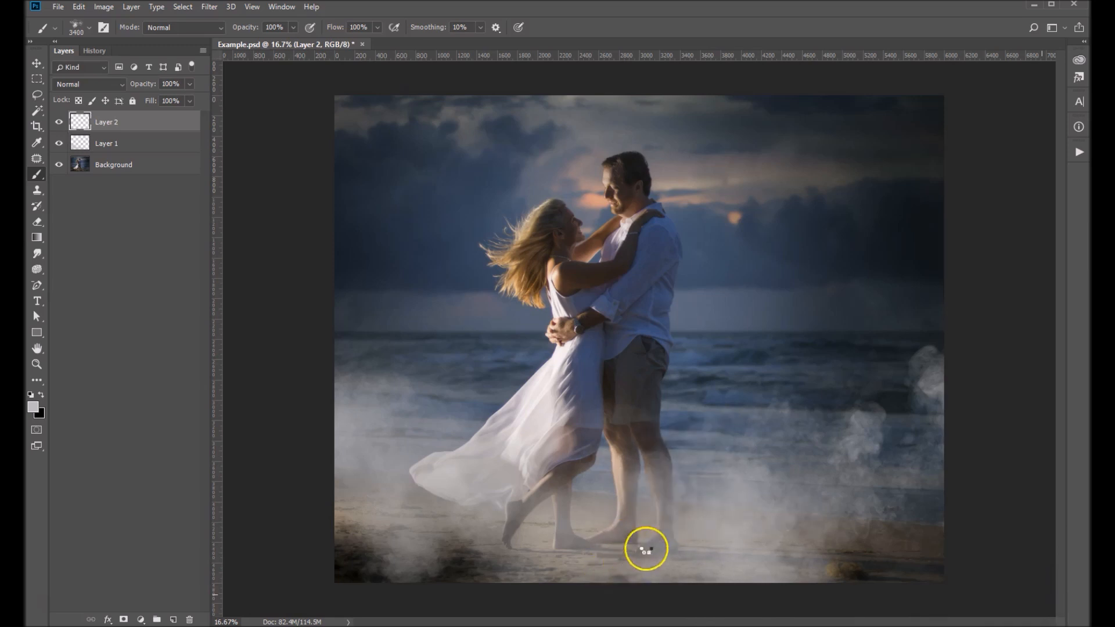
{"action": "left_click", "coordinate": [810, 506]}
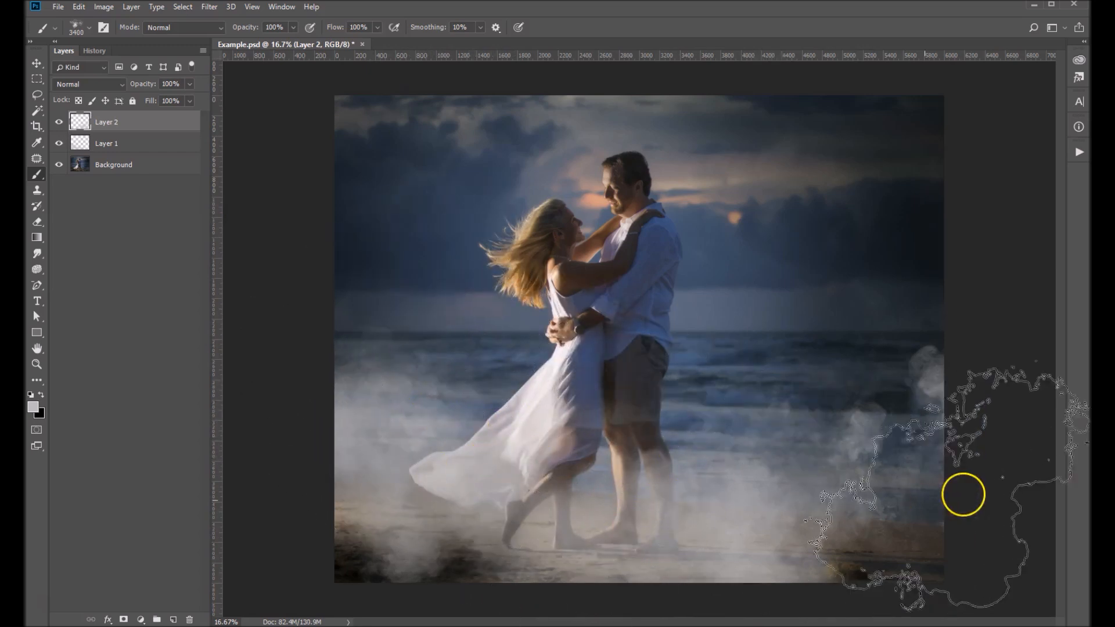
{"action": "left_click", "coordinate": [968, 485]}
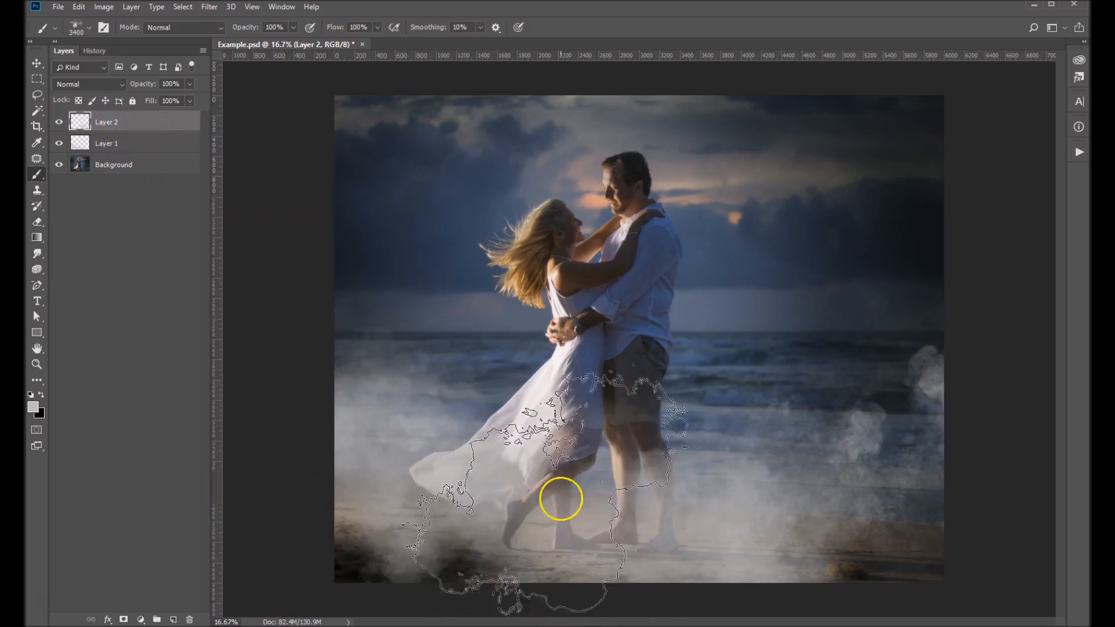
Add a layer mask to Layer 1 and prepare a black smoke brush of 1800 px for it
{"action": "left_click", "coordinate": [137, 143]}
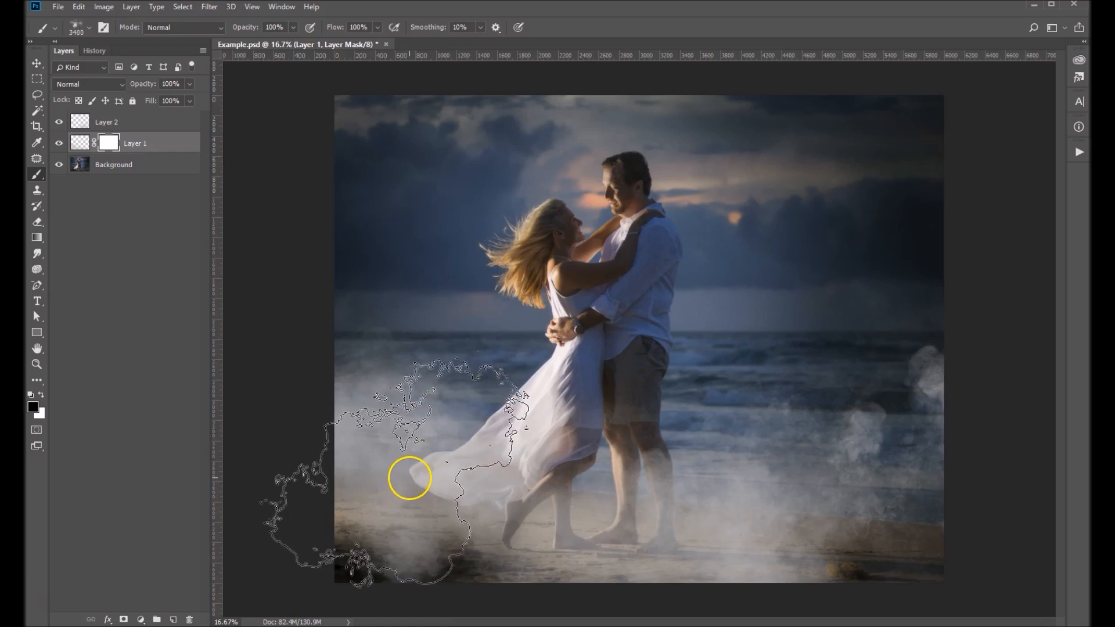
{"action": "key", "text": "bracketleft"}
{"action": "key", "text": "bracketleft"}
{"action": "key", "text": "bracketleft"}
{"action": "key", "text": "bracketleft"}
{"action": "key", "text": "bracketleft"}
{"action": "key", "text": "bracketleft"}
{"action": "key", "text": "bracketleft"}
{"action": "key", "text": "bracketleft"}
{"action": "key", "text": "bracketleft"}
{"action": "key", "text": "bracketleft"}
{"action": "key", "text": "bracketleft"}
{"action": "key", "text": "bracketleft"}
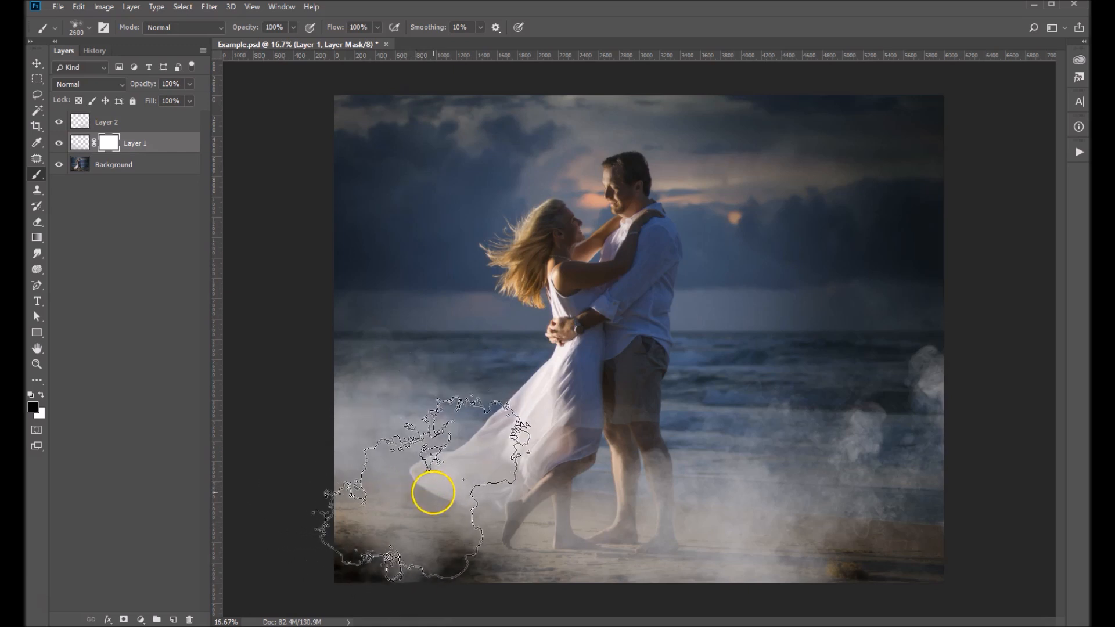
{"action": "key", "text": "bracketleft"}
{"action": "key", "text": "bracketleft"}
{"action": "key", "text": "bracketleft"}
{"action": "key", "text": "bracketleft"}
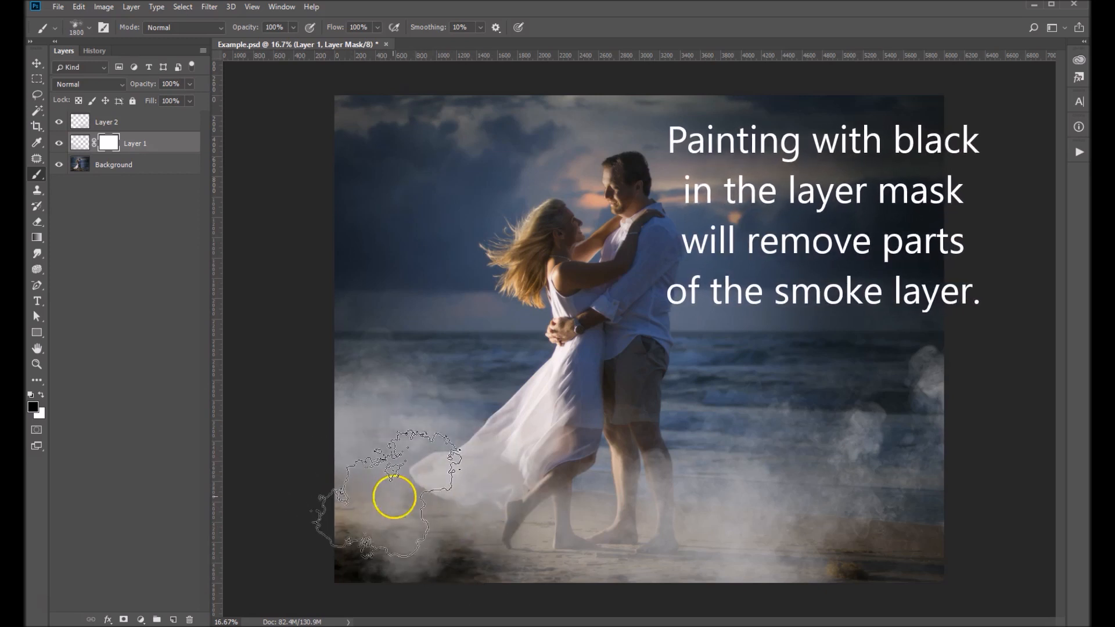
Paint black on Layer 1's mask to thin the smoke over the sand, dress hem and the couple's feet
{"action": "left_click_drag", "start_coordinate": [435, 508], "coordinate": [677, 564]}
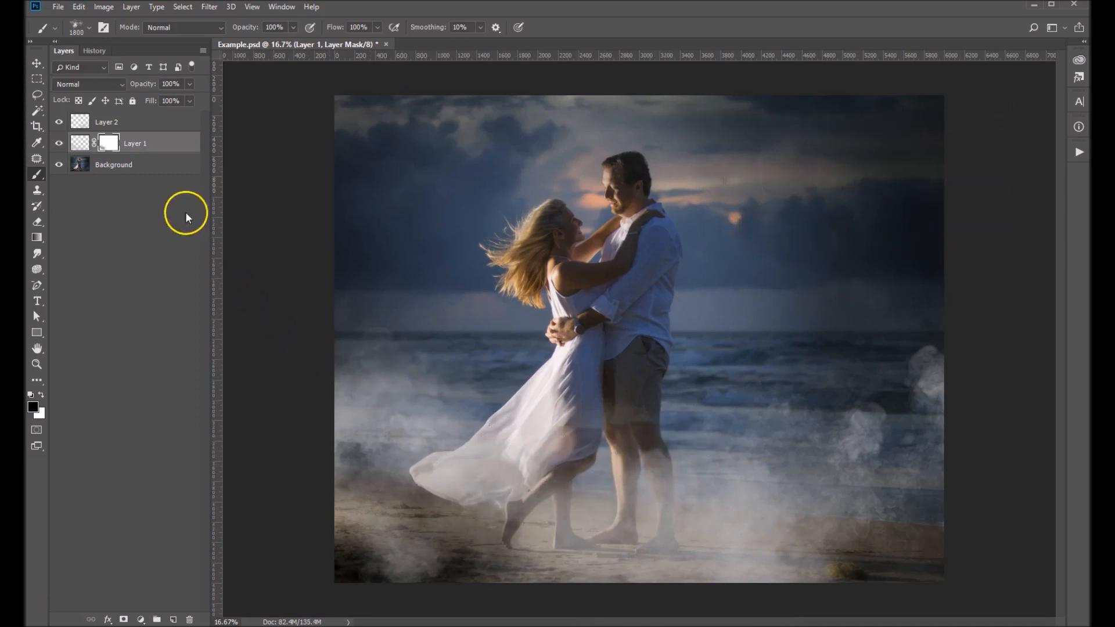
{"action": "mouse_move", "coordinate": [730, 484]}
{"action": "left_mouse_down"}
{"action": "mouse_move", "coordinate": [708, 498]}
{"action": "mouse_move", "coordinate": [561, 516]}
{"action": "mouse_move", "coordinate": [542, 513]}
{"action": "mouse_move", "coordinate": [547, 505]}
{"action": "left_mouse_up"}
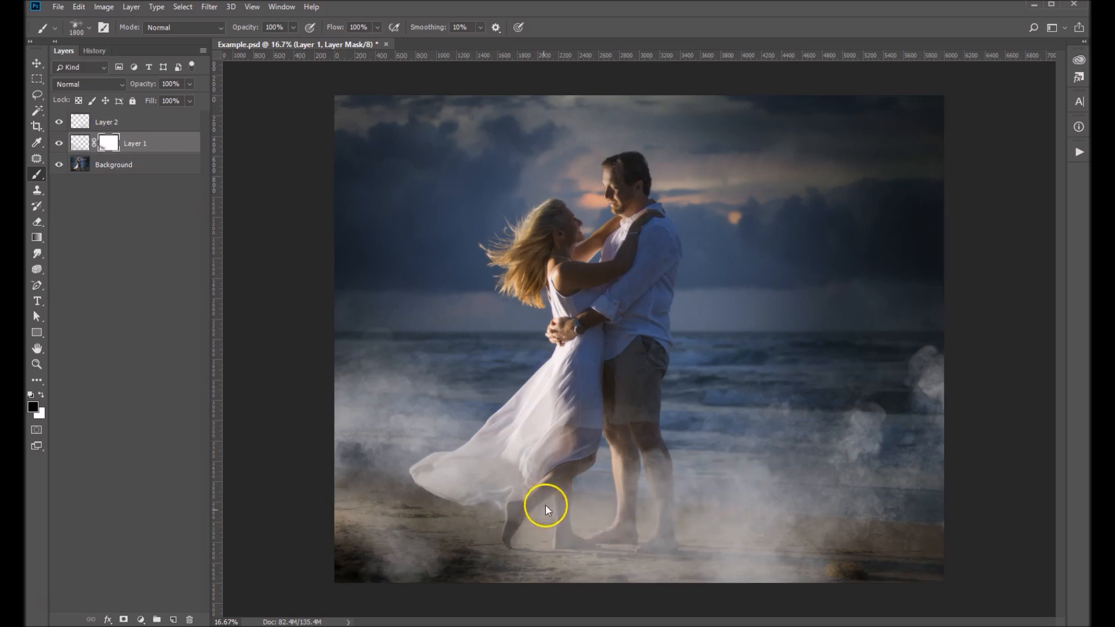
{"action": "left_click", "coordinate": [767, 506]}
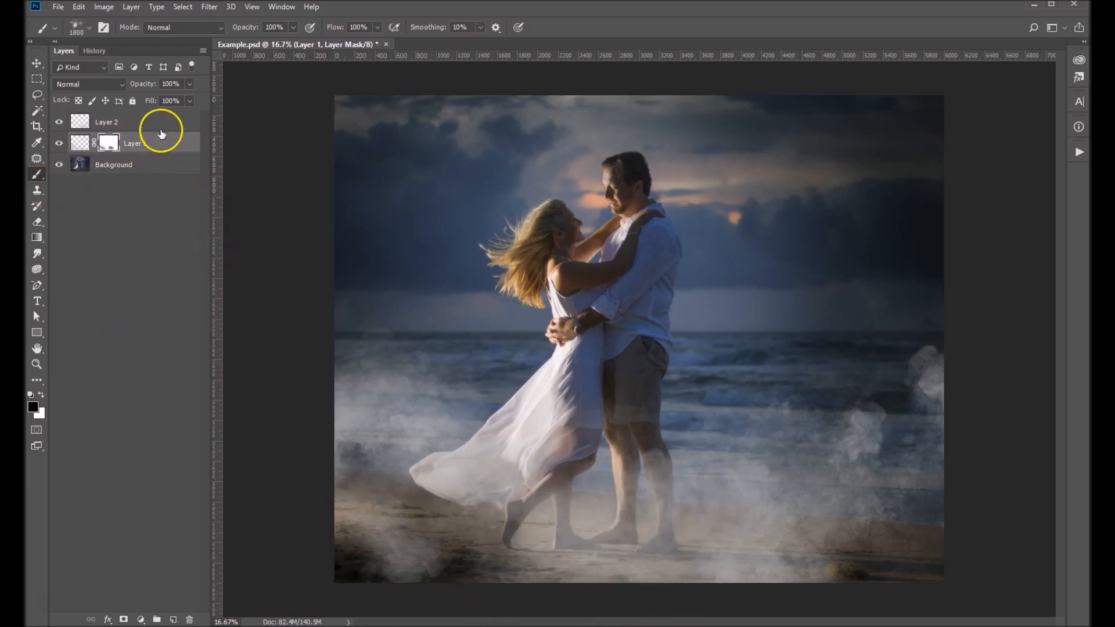
Duplicate Layer 1 together with its mask and lower the copy's fill to soften the added smoke
{"action": "left_click_drag", "start_coordinate": [159, 143], "coordinate": [173, 618]}
{"action": "key", "text": "x"}
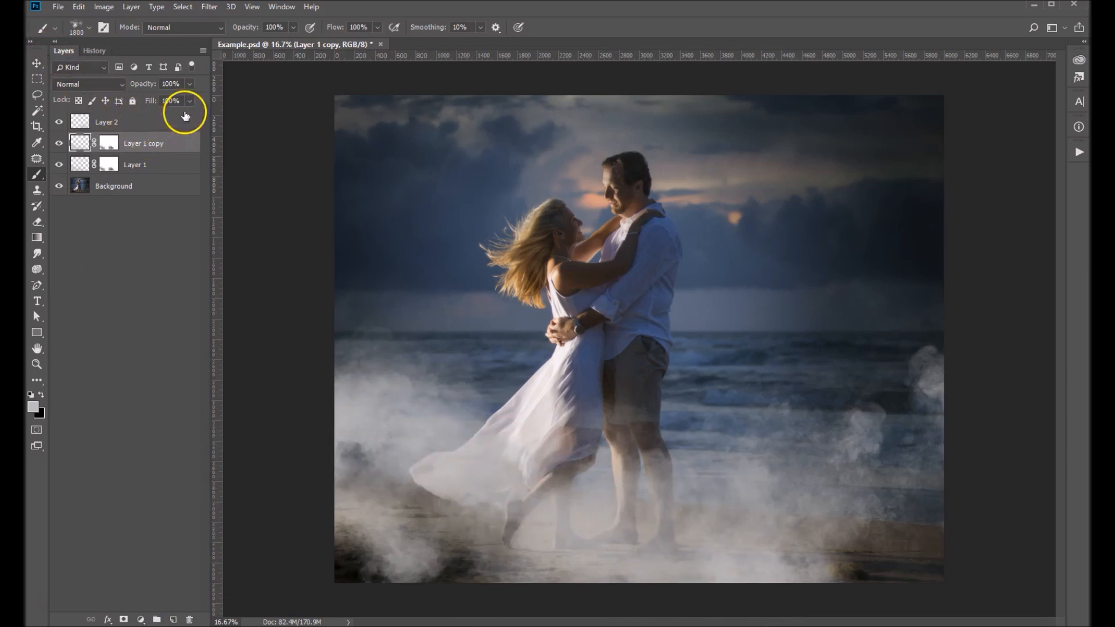
{"action": "left_click", "coordinate": [189, 101]}
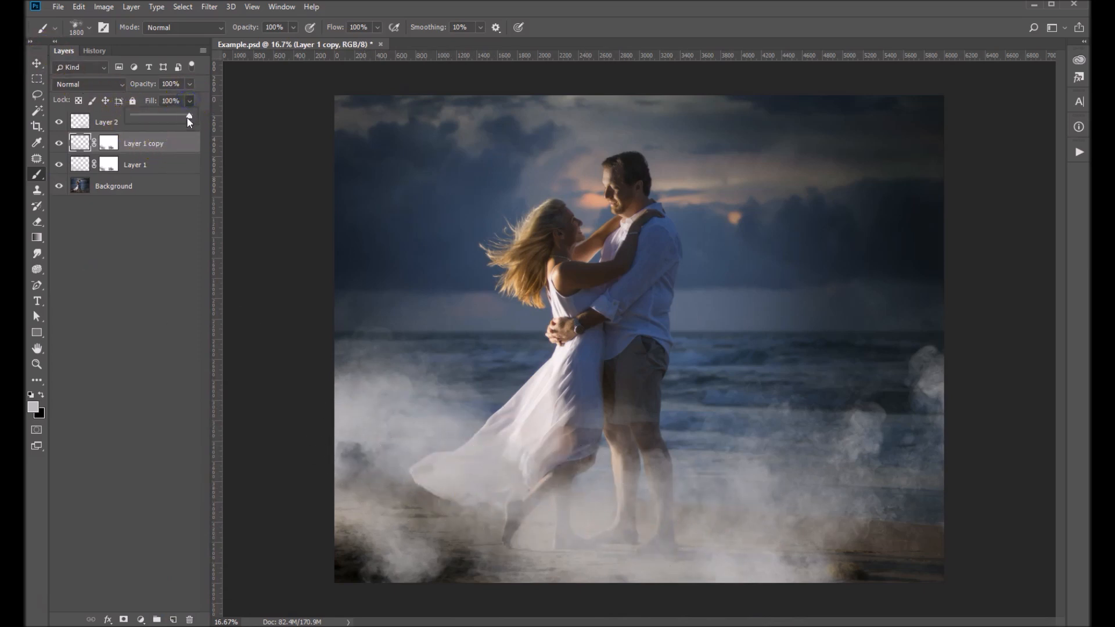
{"action": "left_click_drag", "start_coordinate": [188, 116], "coordinate": [148, 118]}
{"action": "left_click", "coordinate": [118, 374]}
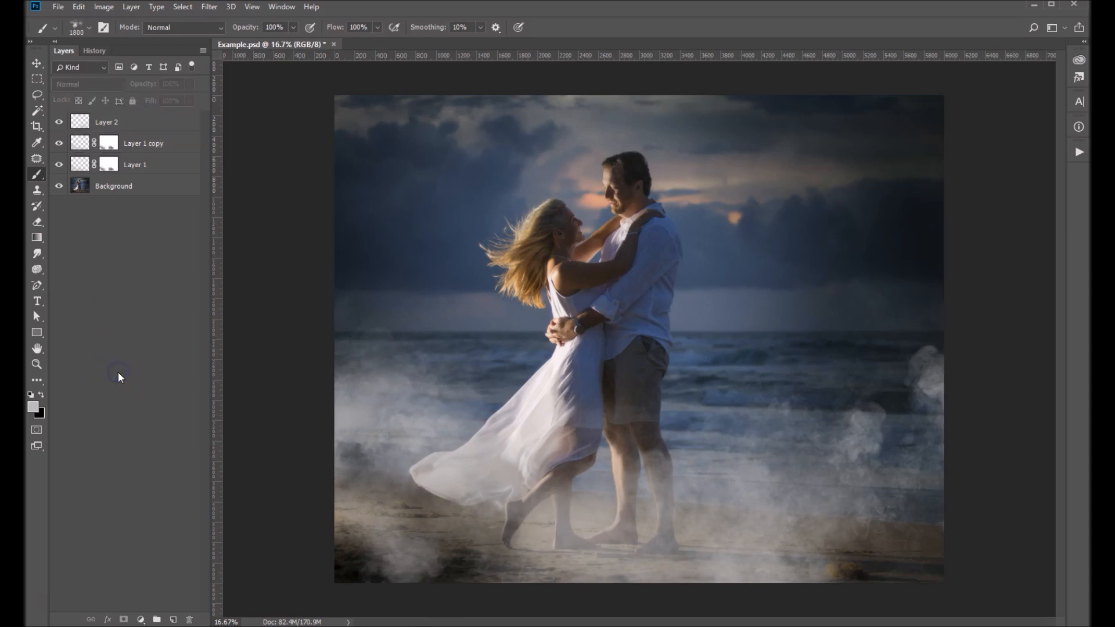